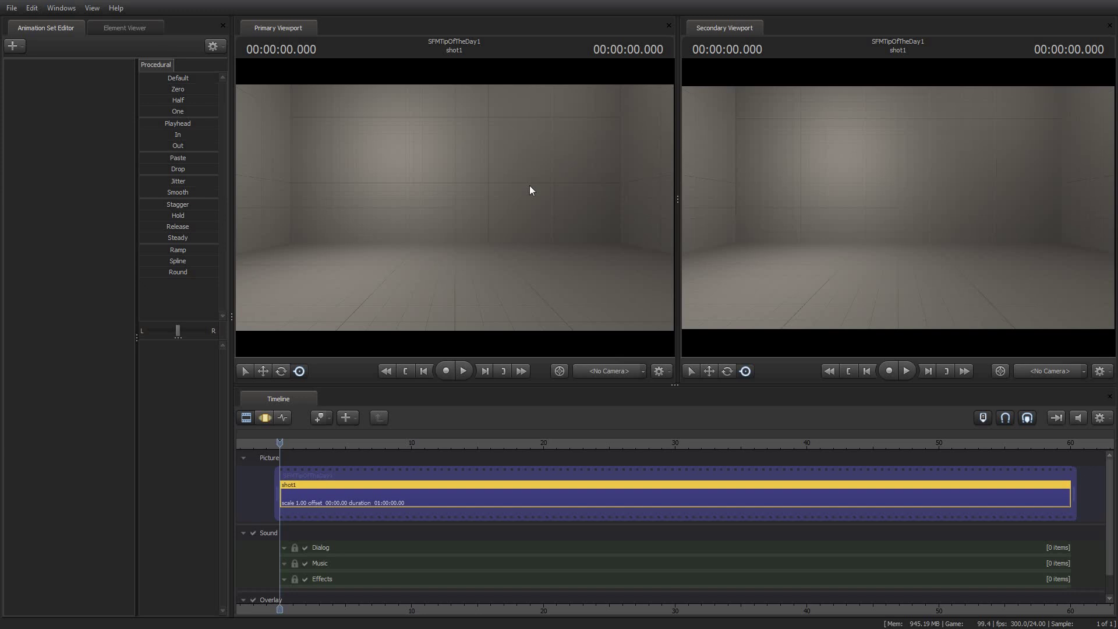
# Create a new scene camera for the shot in the primary viewport and frame the red disc on the floor from above.
pyautogui.click(642, 374)
pyautogui.moveTo(643, 415)
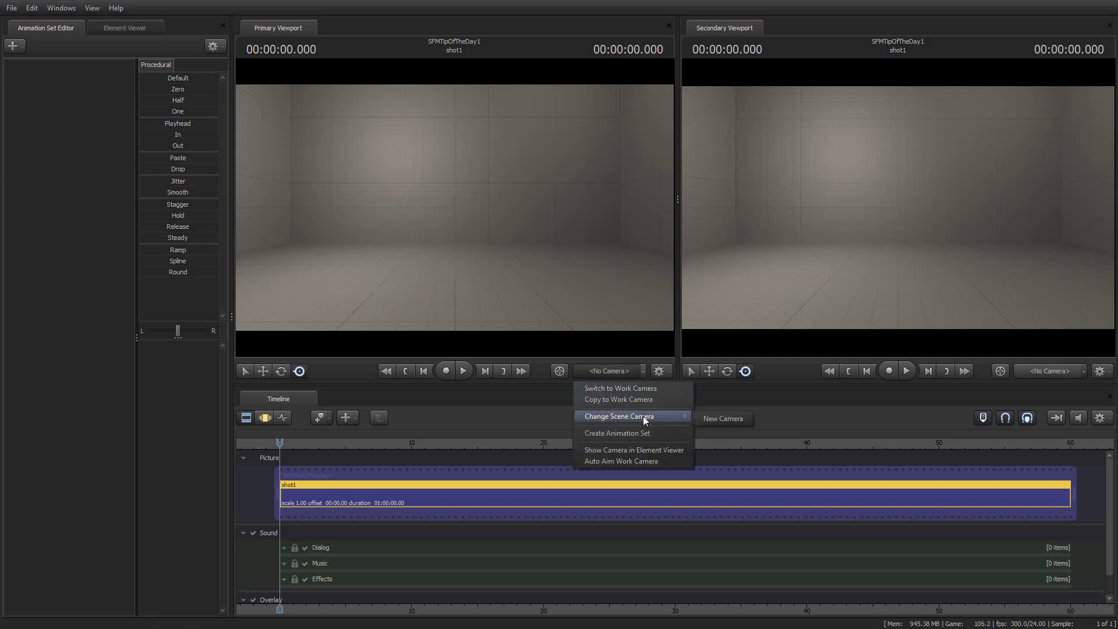
pyautogui.click(722, 420)
pyautogui.moveTo(455, 212); pyautogui.dragTo(436, 256)
pyautogui.press('w')
pyautogui.press('s')
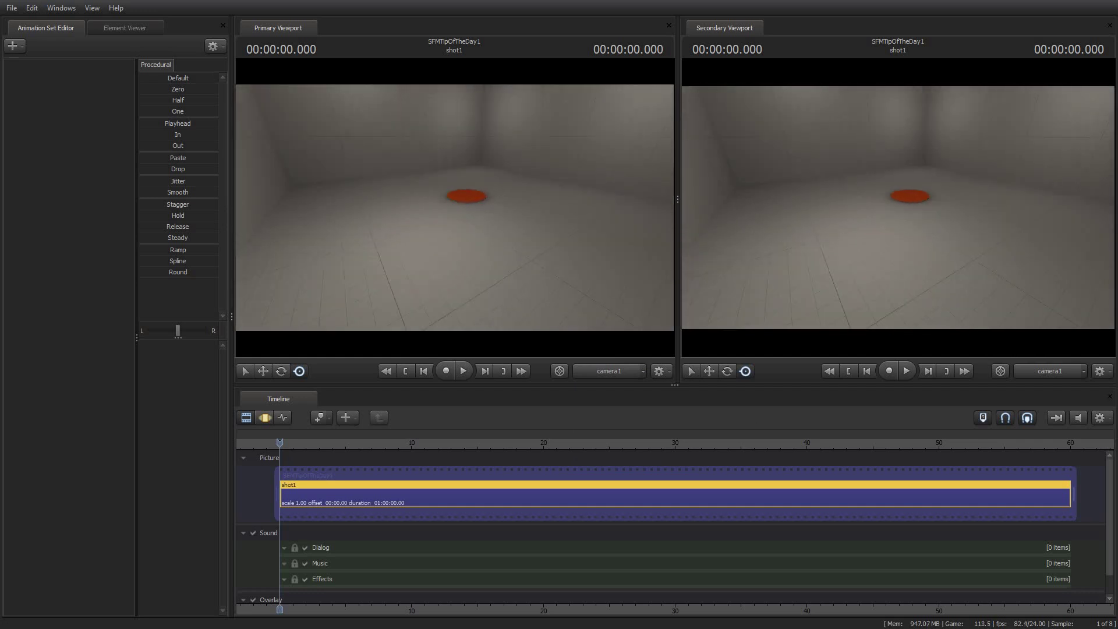
# Switch the secondary viewport to the work camera and frame both the scene camera's frustum and the red disc.
pyautogui.keyDown('ctrl'); pyautogui.click(1054, 371); pyautogui.keyUp('ctrl')
pyautogui.moveTo(980, 262); pyautogui.dragTo(1019, 287)
pyautogui.press('w')
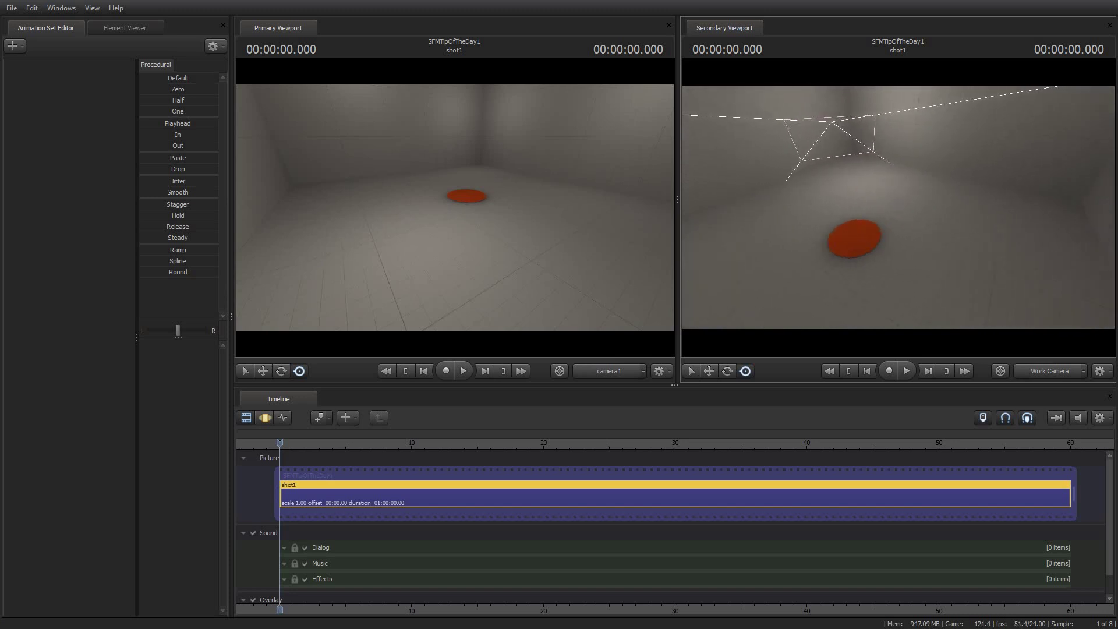
pyautogui.press('s')
pyautogui.moveTo(909, 211); pyautogui.dragTo(898, 207)
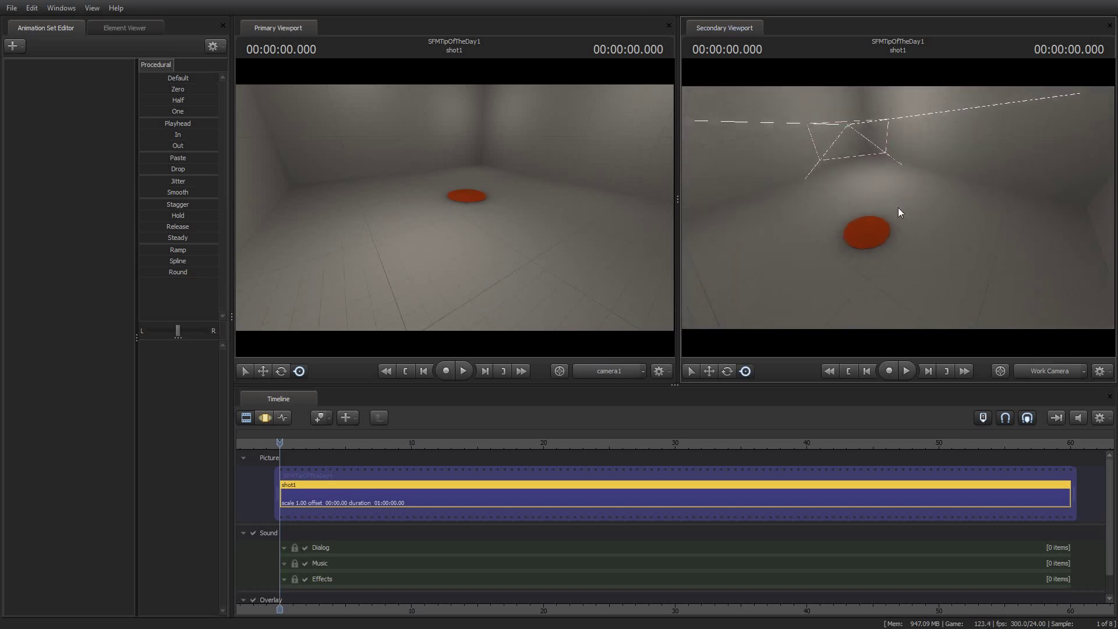
# Enter game mode, walk the Scout around the red disc, and return to the editor.
pyautogui.press('F11')
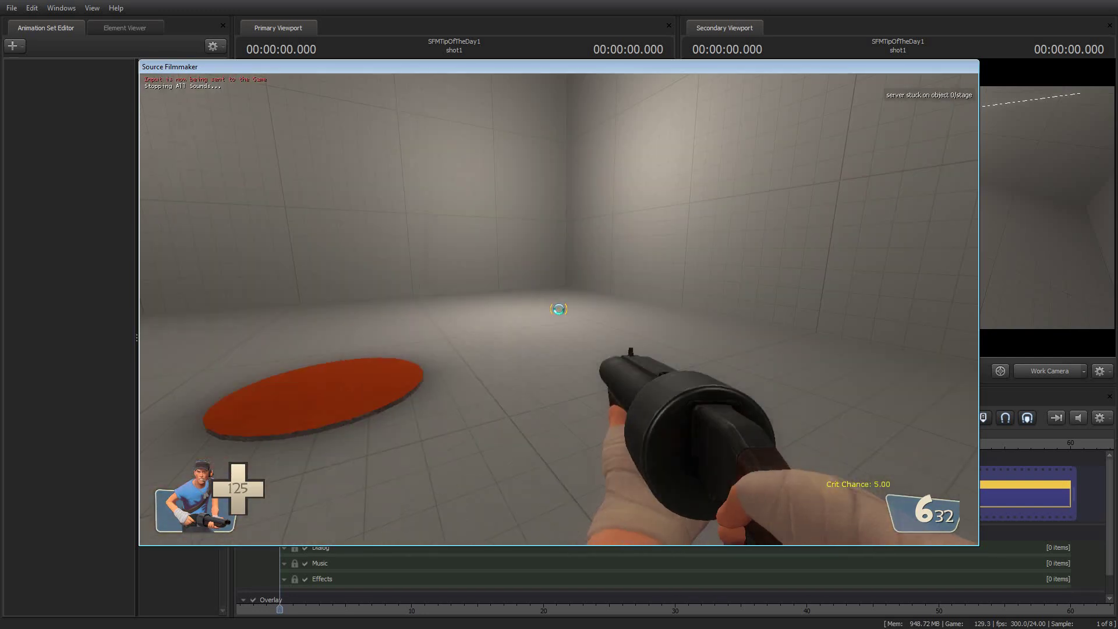
pyautogui.press('w')
pyautogui.press('s')
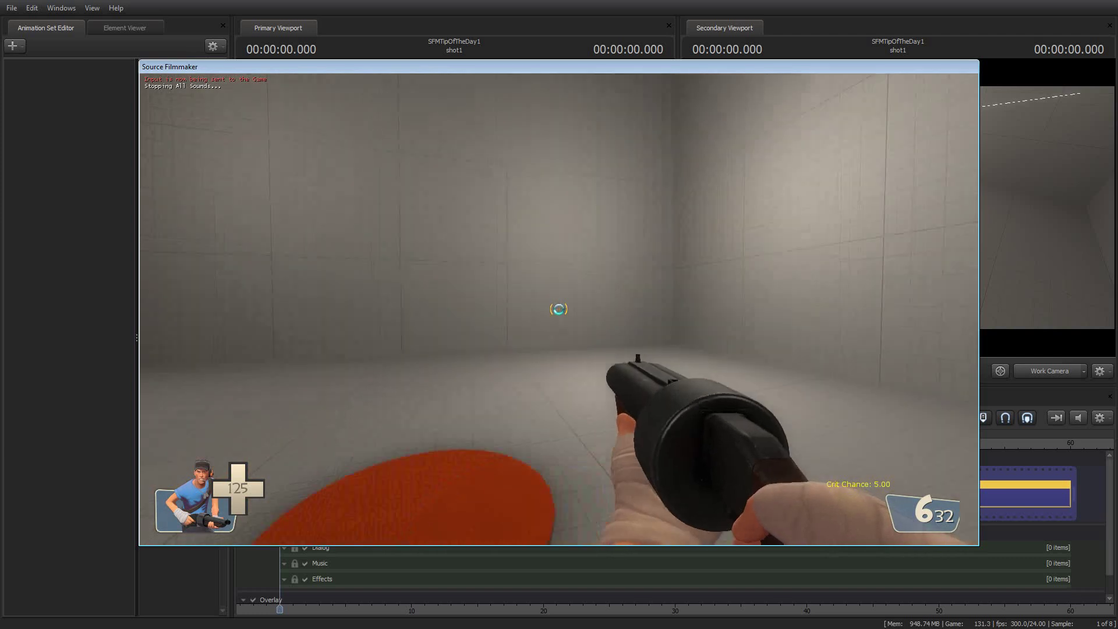
pyautogui.press('s')
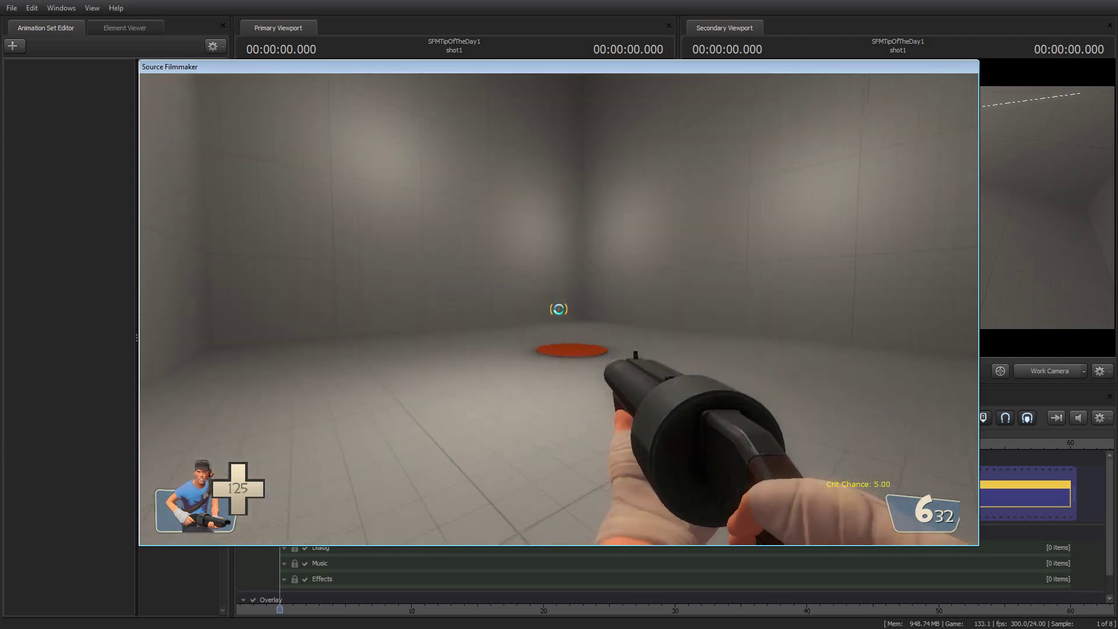
pyautogui.press('Escape')
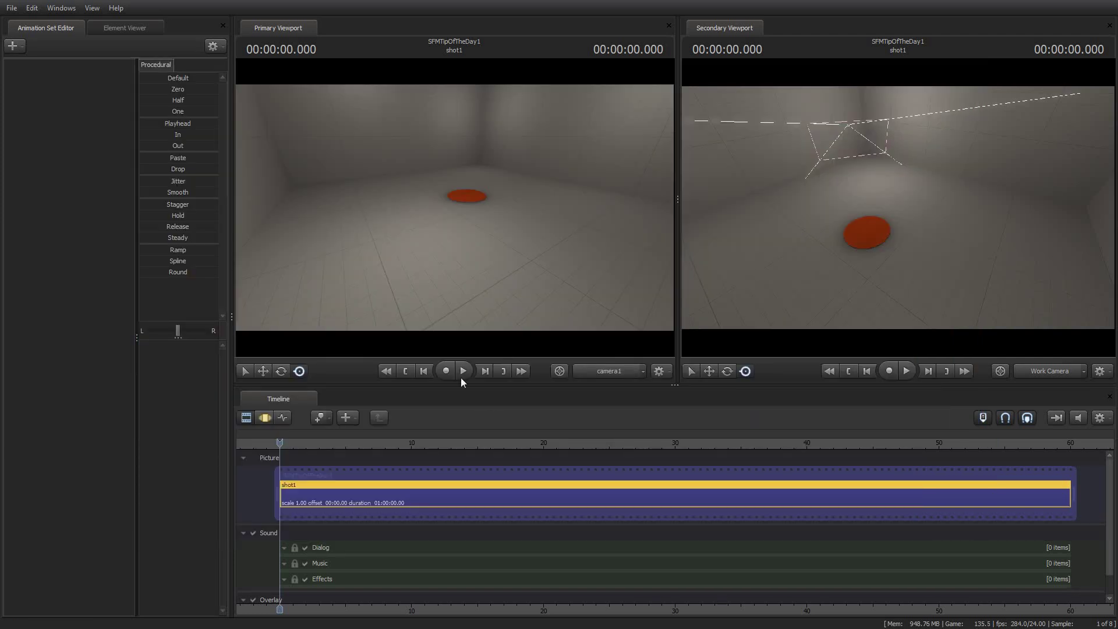
# Record a gameplay take of about nine seconds with the Scout running, jumping and ending on the red disc.
pyautogui.click(446, 371)
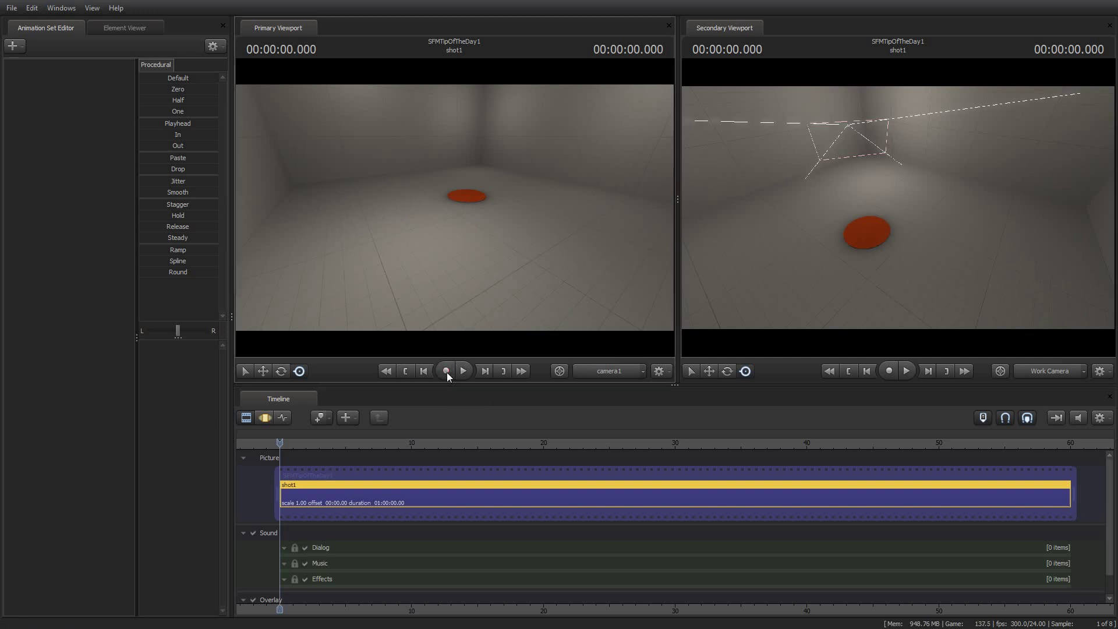
pyautogui.click(640, 396)
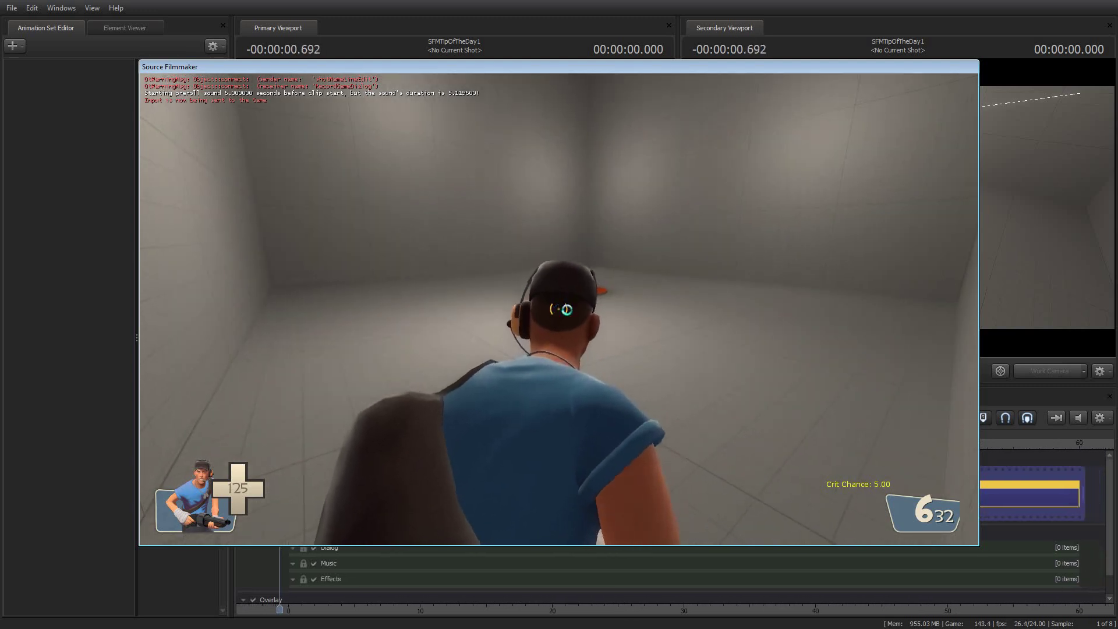
pyautogui.press('w')
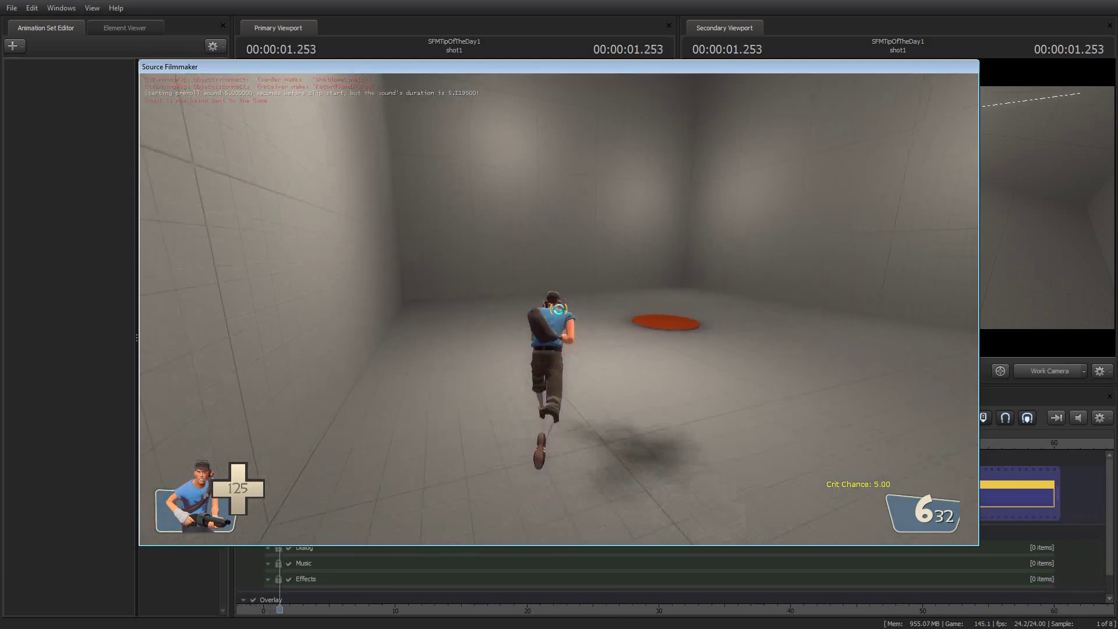
pyautogui.press('w')
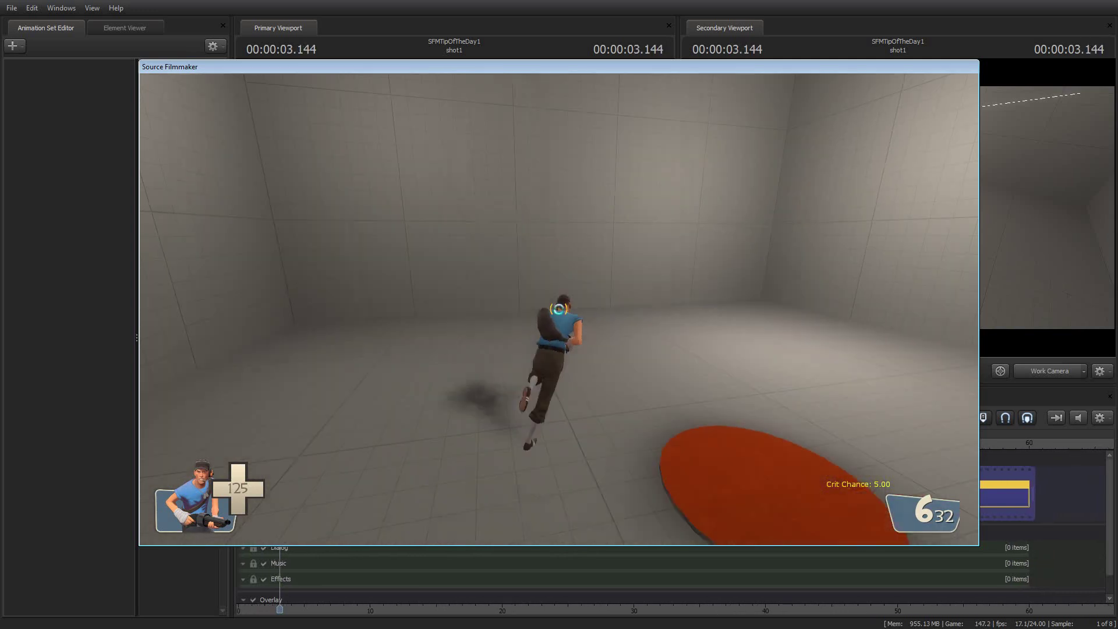
pyautogui.press('space')
pyautogui.press('w')
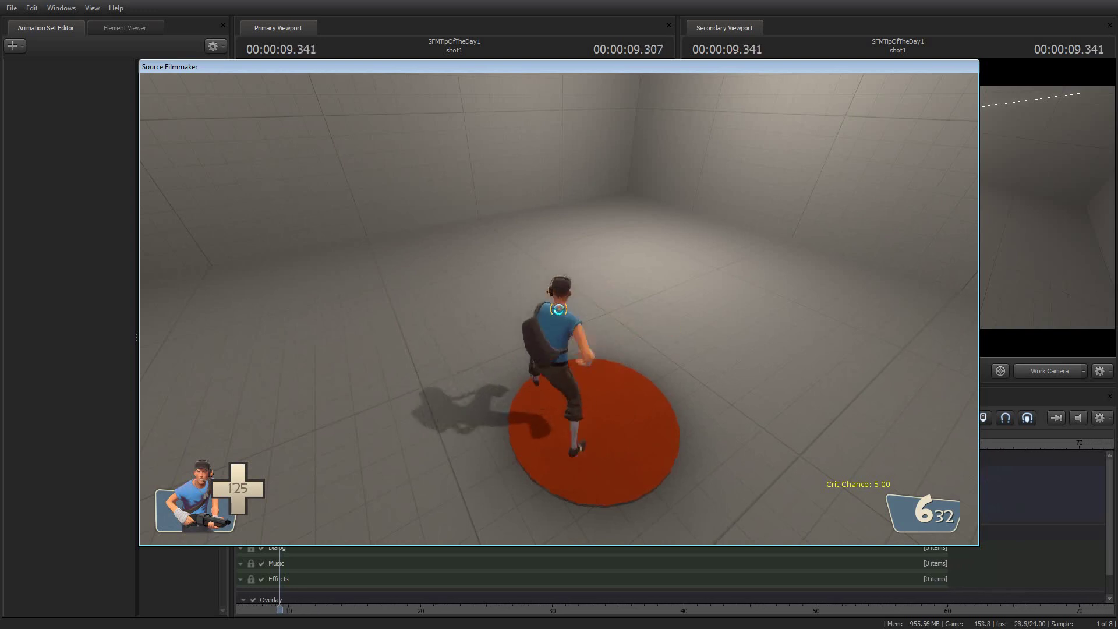
pyautogui.press('Escape')
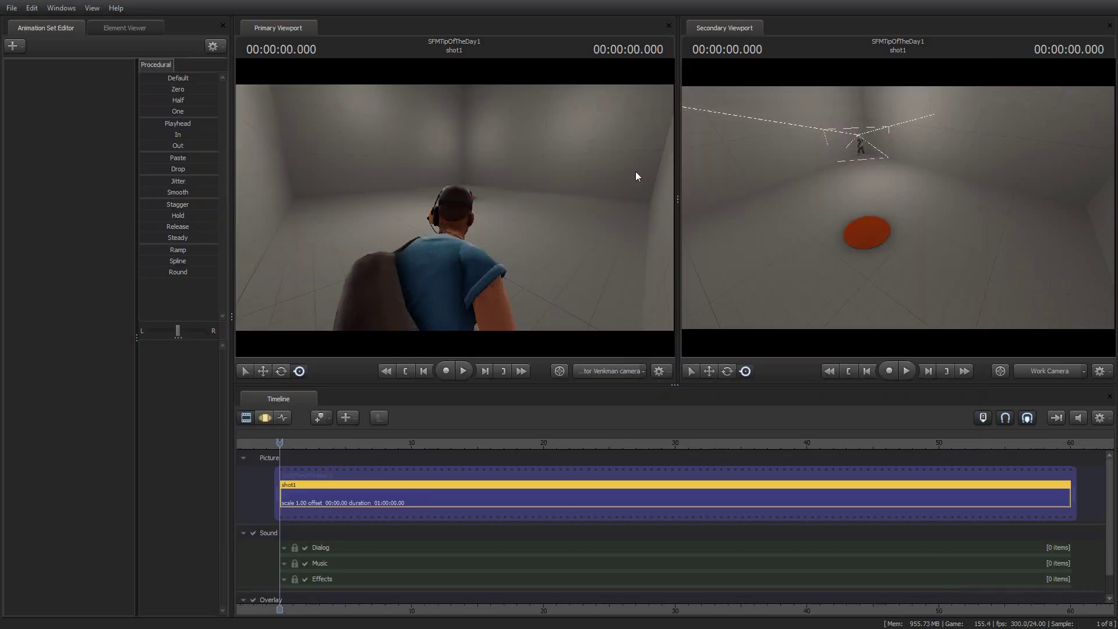
# Play the recorded take, change the primary viewport's scene camera to camera1, and stop at the start of the shot.
pyautogui.click(464, 371)
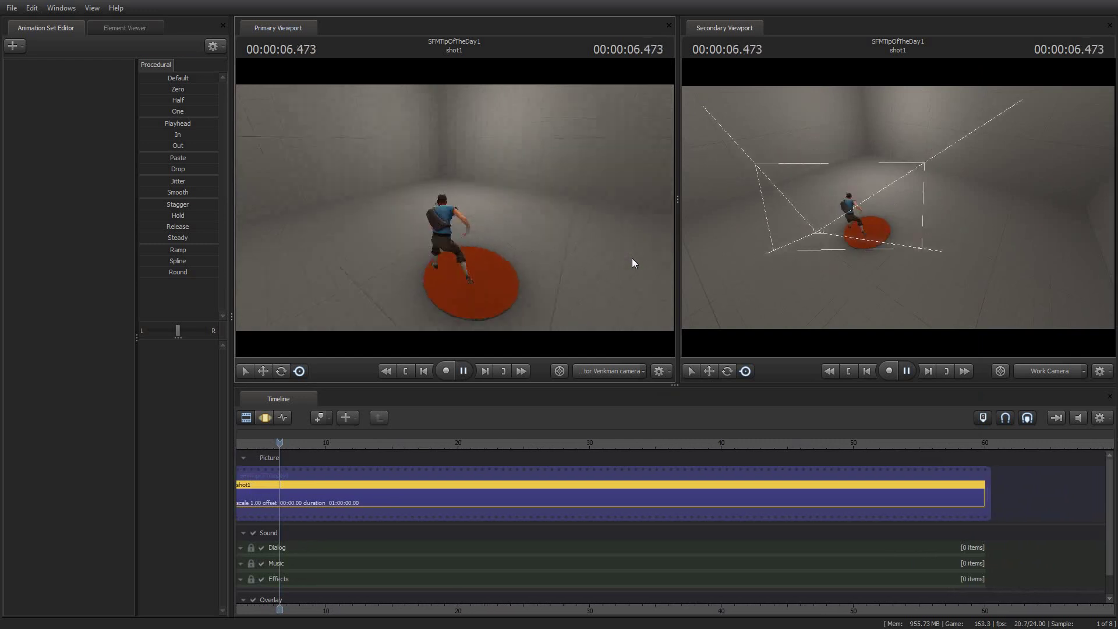
pyautogui.click(642, 371)
pyautogui.moveTo(648, 417)
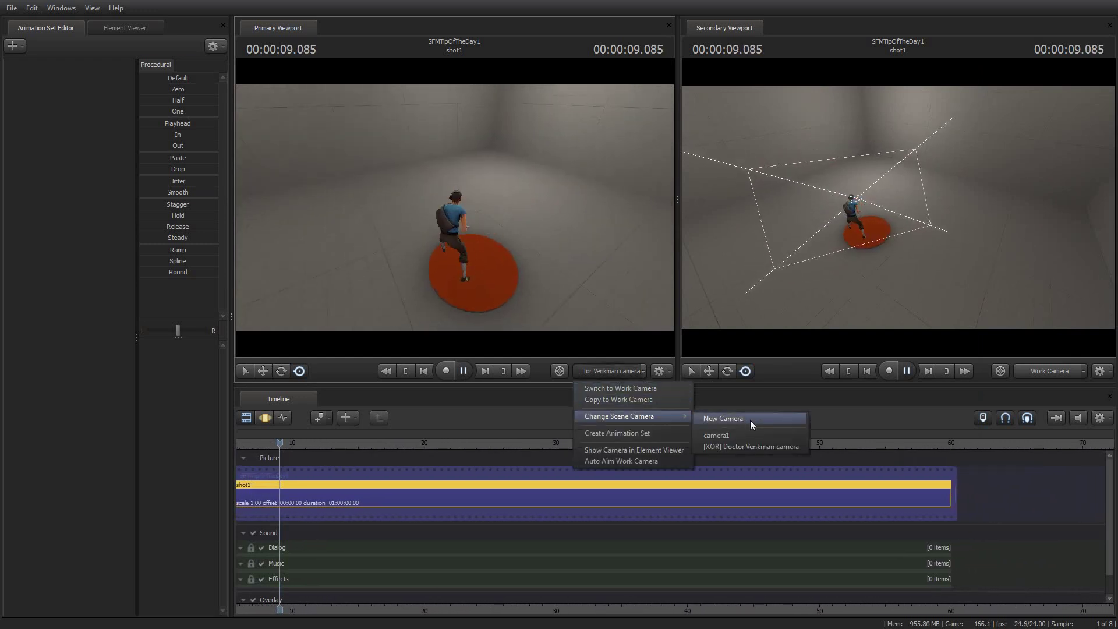
pyautogui.click(742, 436)
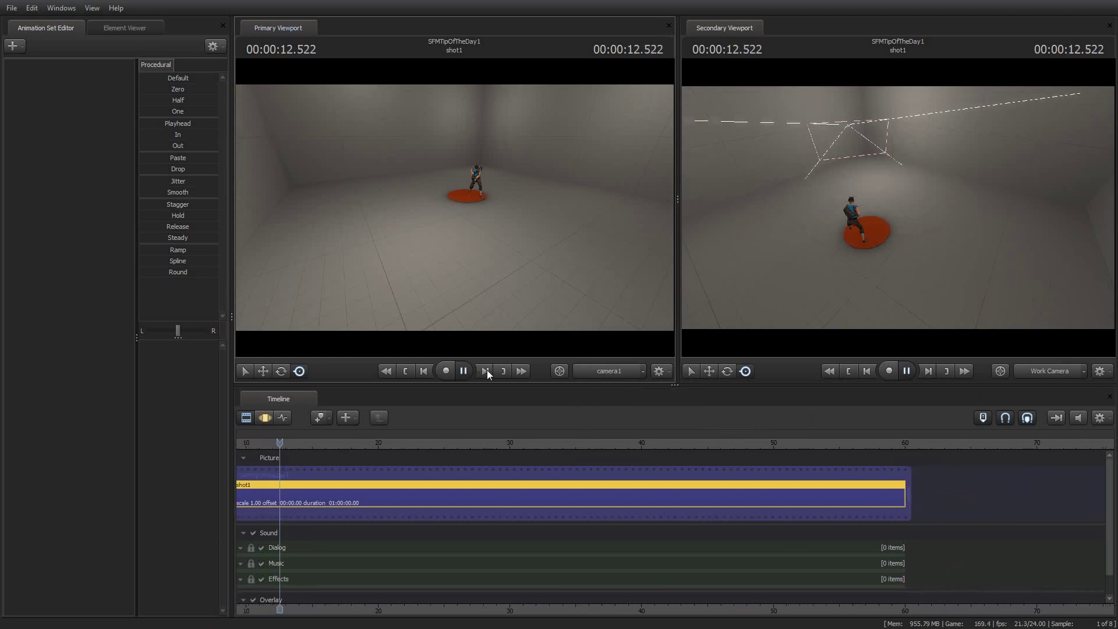
pyautogui.click(466, 372)
pyautogui.press('Home')
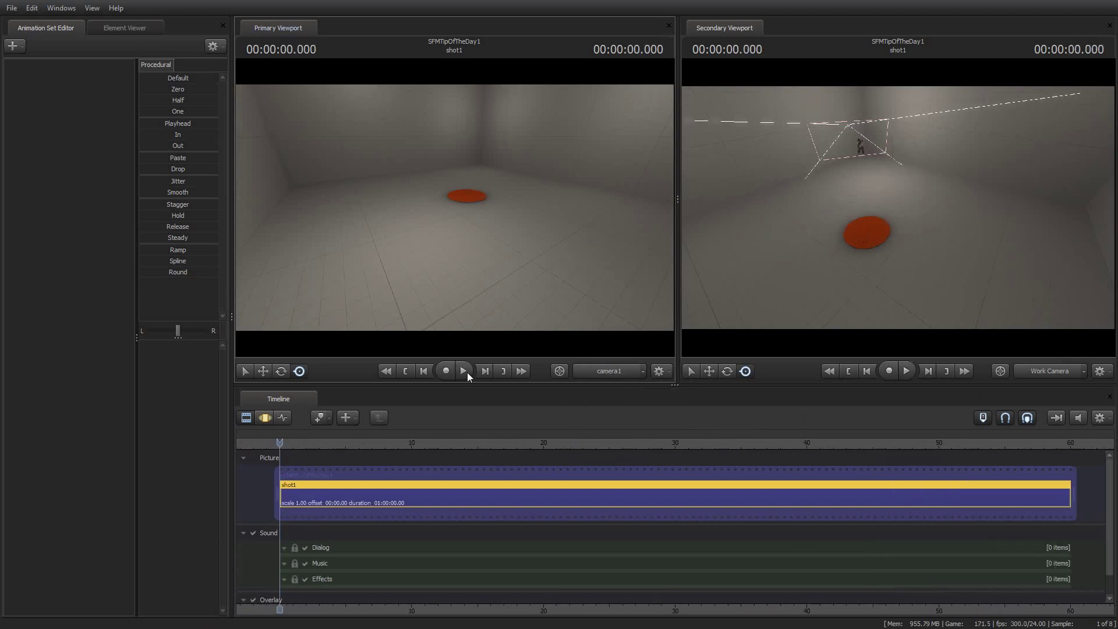
# Play the recorded take through camera1, pause it, and return the playhead to the start of the shot.
pyautogui.click(468, 372)
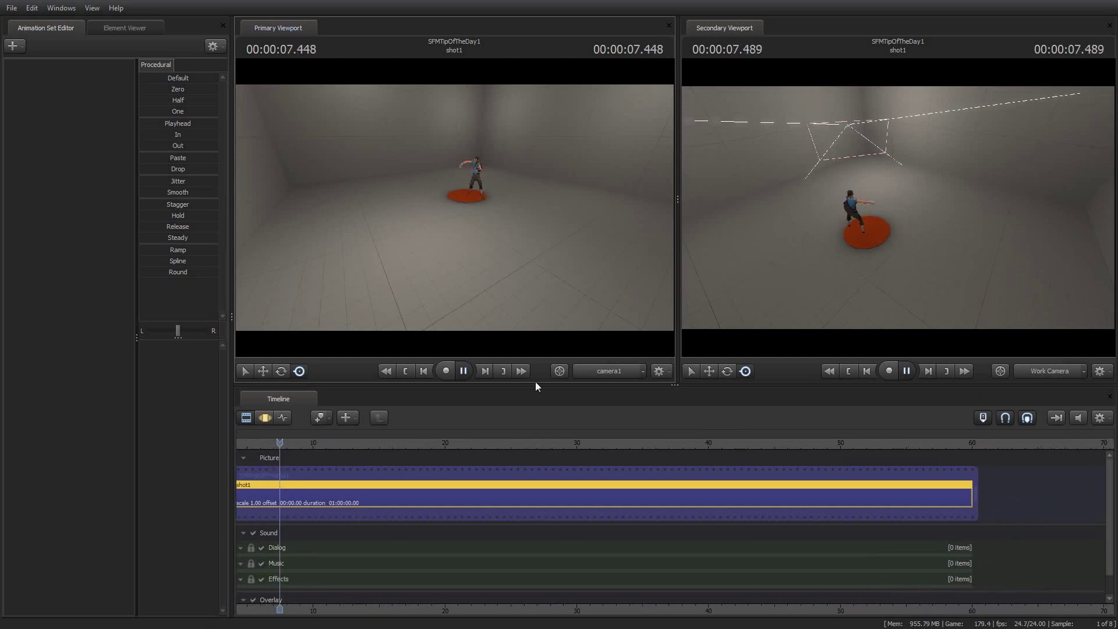
pyautogui.click(464, 373)
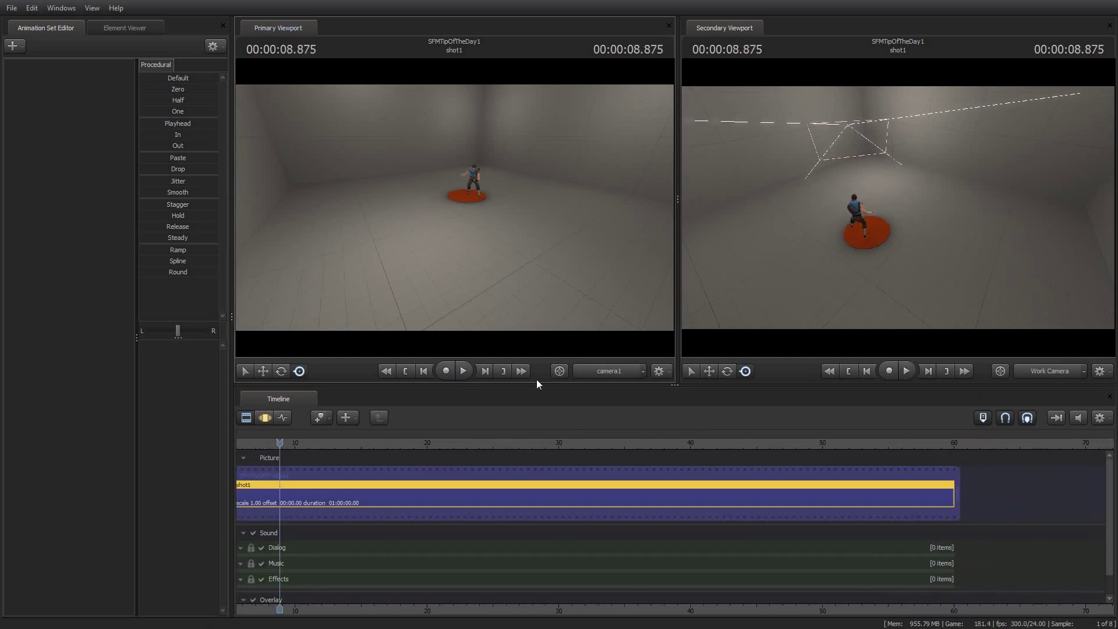
pyautogui.press('Up')
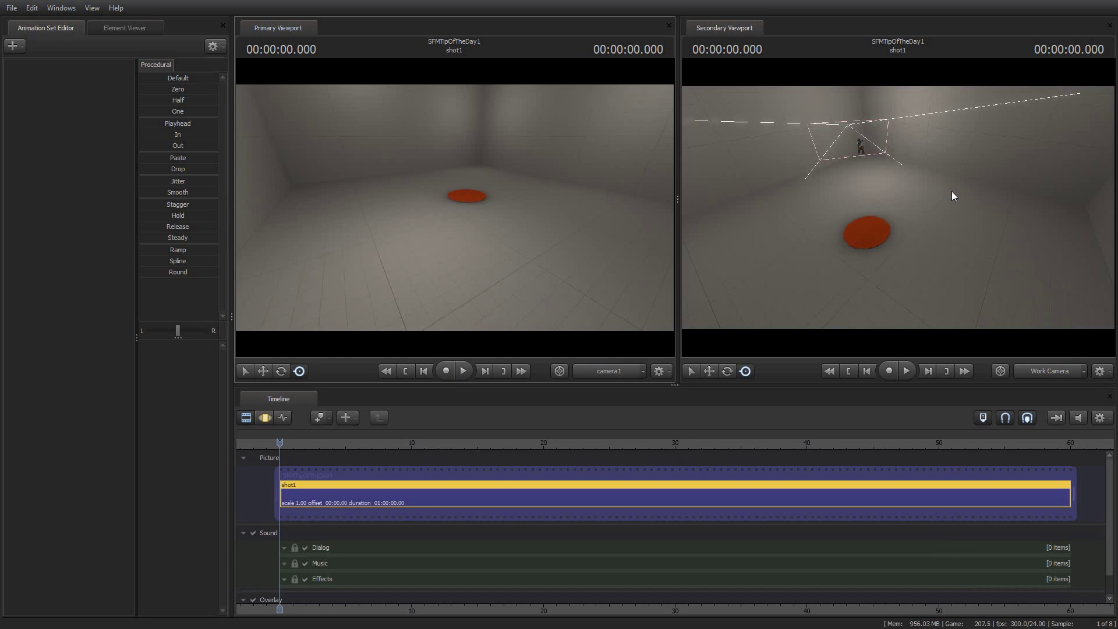
# Preview several moments of the recorded run with the temporary playhead, letting it return to the start each time.
pyautogui.moveTo(951, 191); pyautogui.dragTo(908, 191, button='middle')
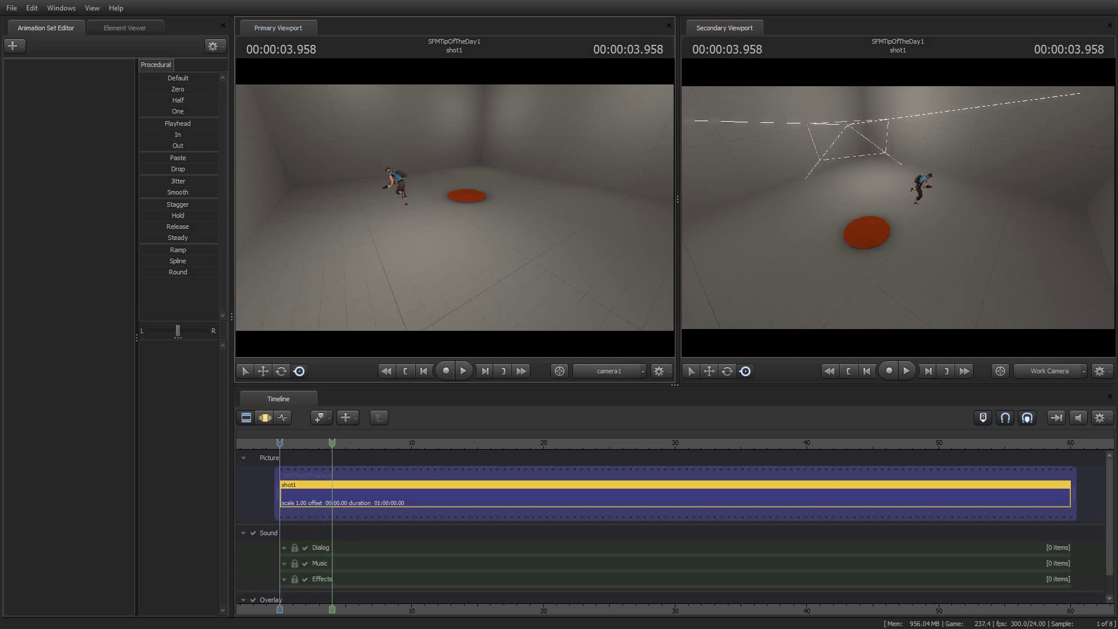
pyautogui.press('space')
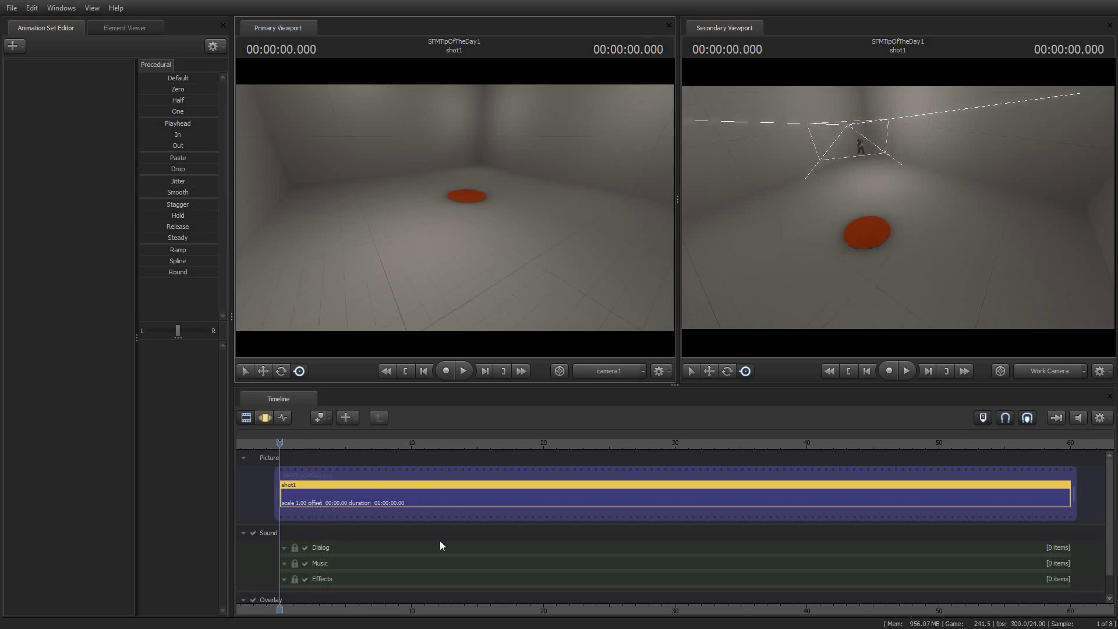
pyautogui.press('space')
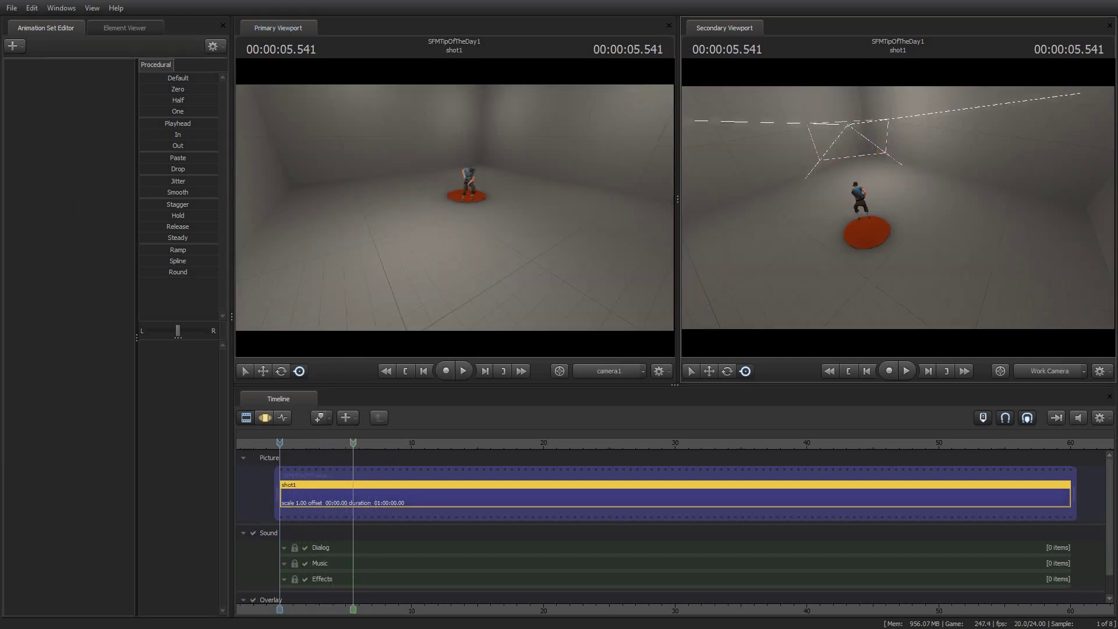
pyautogui.press('space')
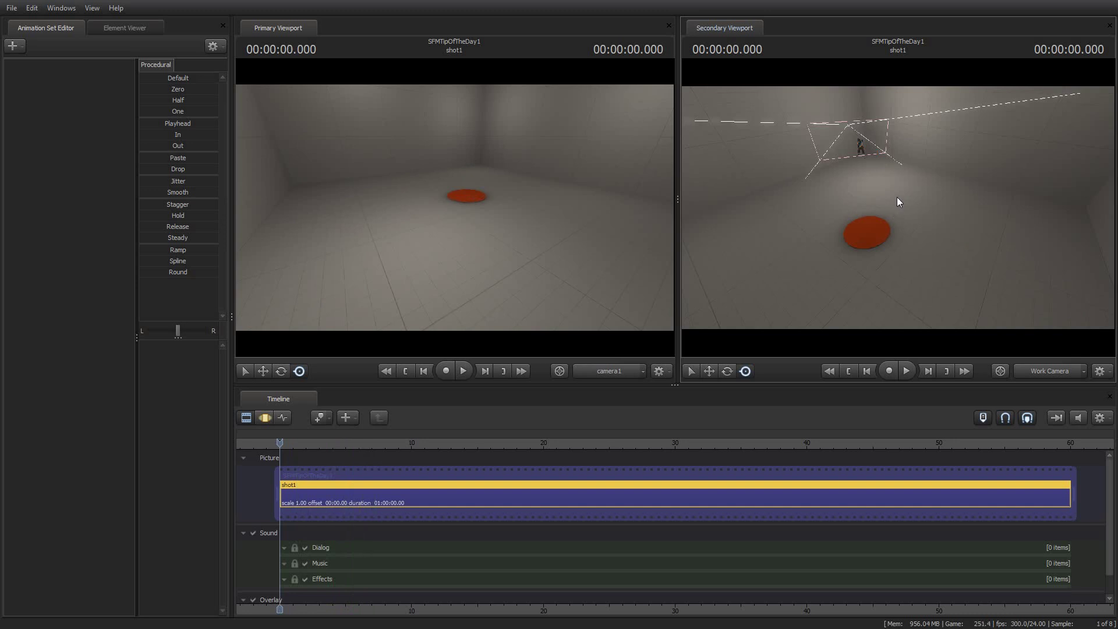
pyautogui.press('space')
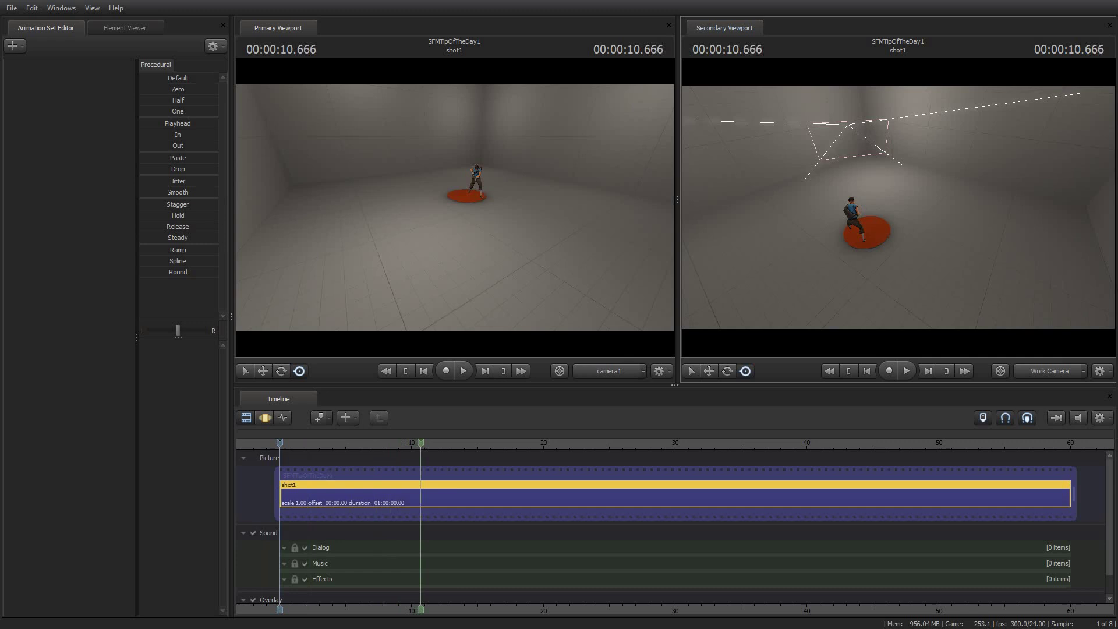
pyautogui.press('space')
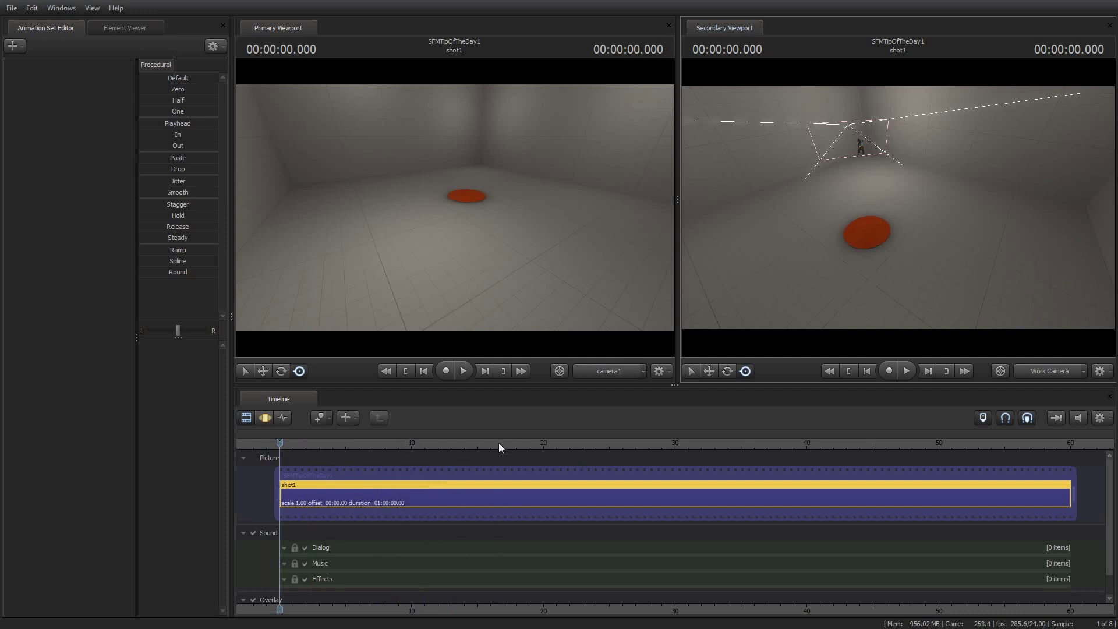
# Move the playhead to about 4.6 seconds, where the Scout is in mid-jump.
pyautogui.moveTo(499, 443); pyautogui.dragTo(341, 445)
pyautogui.moveTo(396, 610); pyautogui.dragTo(454, 610)
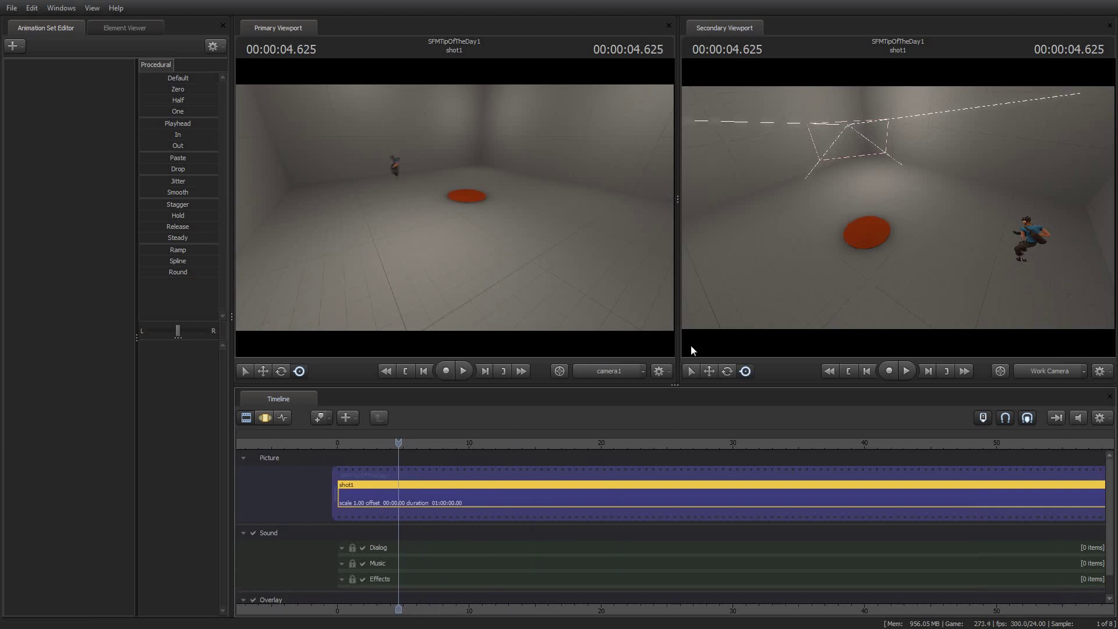
pyautogui.moveTo(692, 350)
pyautogui.mouseDown()
pyautogui.moveTo(640, 350)
pyautogui.moveTo(686, 350)
pyautogui.mouseUp()
pyautogui.moveTo(946, 197); pyautogui.dragTo(931, 196)
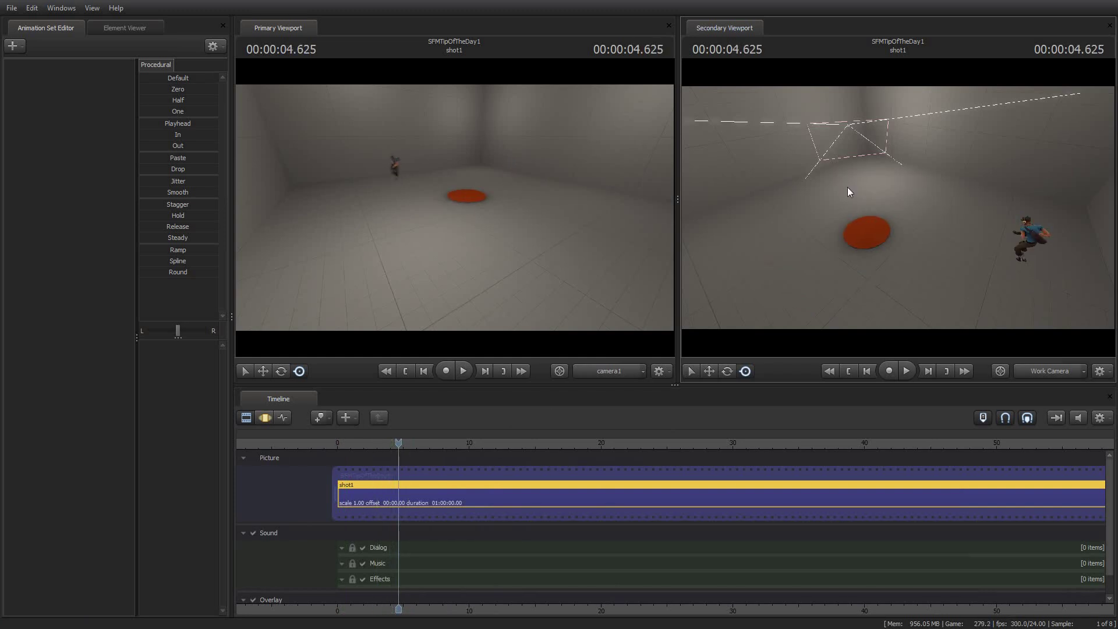
pyautogui.moveTo(847, 188); pyautogui.dragTo(898, 207)
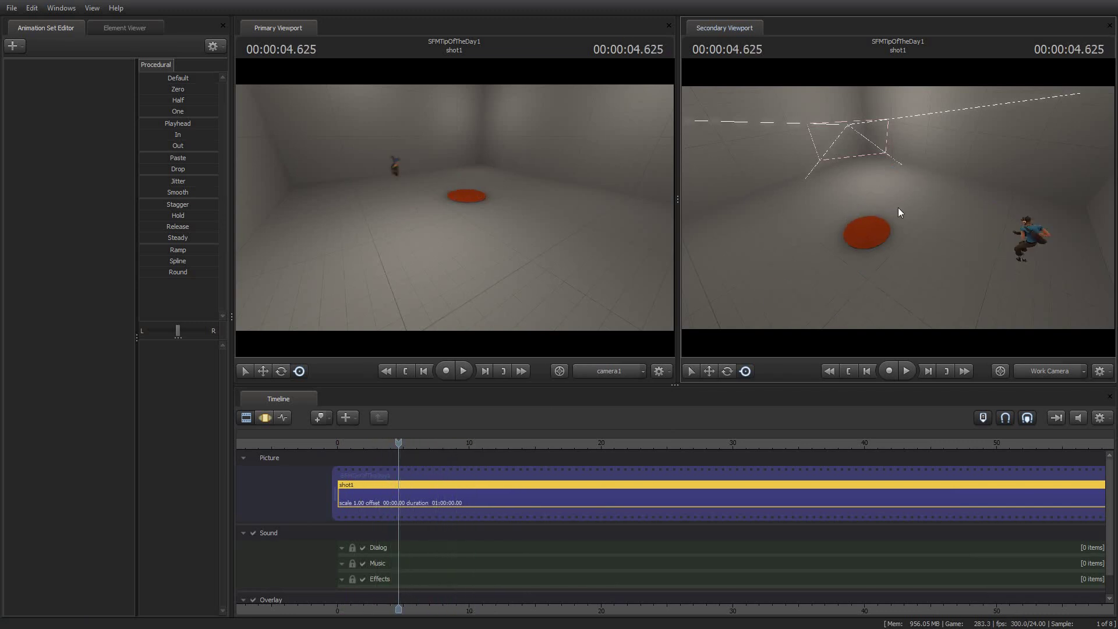